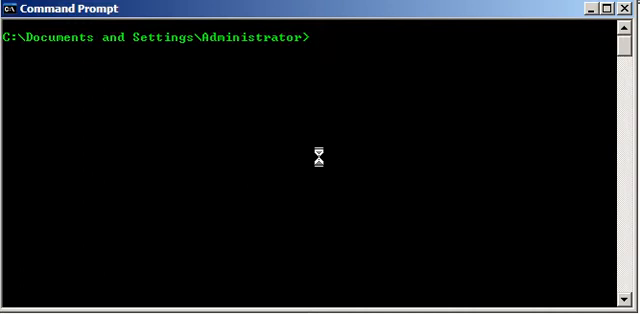
pyautogui.write('color 2')
# Step: Set the console text to darker green with 'color 2', then bright green with 'color 0a'
pyautogui.press('Return')
pyautogui.write('col')
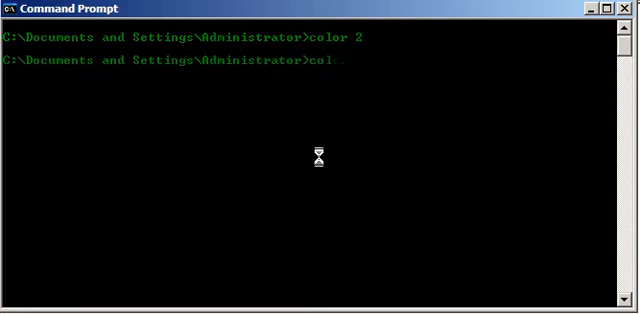
pyautogui.write('or ')
pyautogui.write('0a')
pyautogui.press('Return')
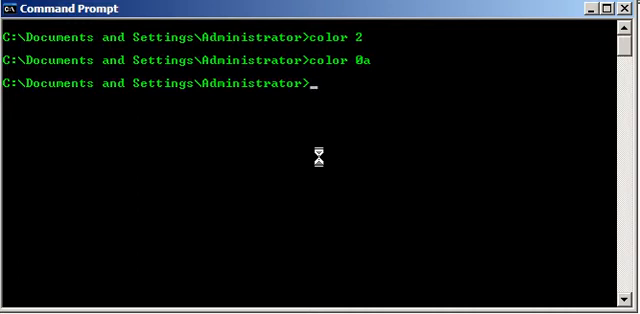
pyautogui.write('net')
pyautogui.write(' user')
# Step: List all accounts with 'net user', then show the Administrator account's details
pyautogui.press('Return')
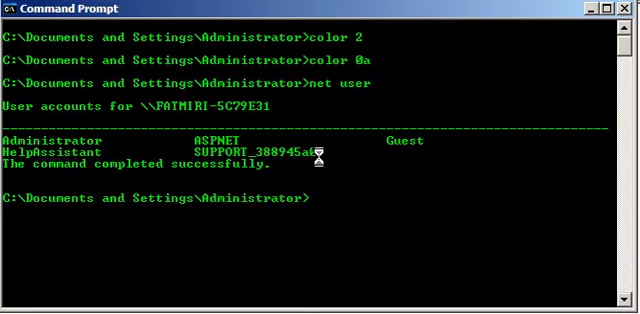
pyautogui.write('net user')
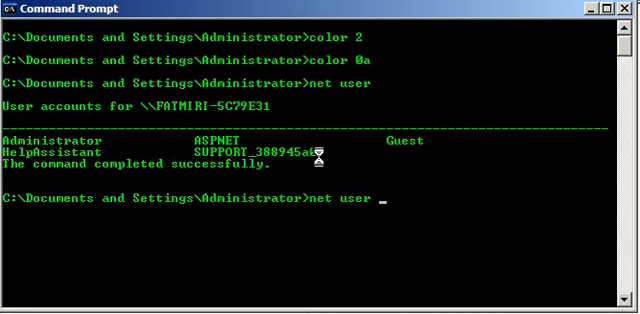
pyautogui.write(' Admi')
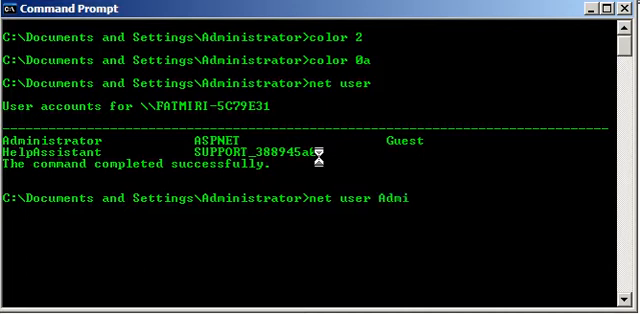
pyautogui.press('BackSpace')
pyautogui.write('inis')
pyautogui.write('trator')
pyautogui.press('Return')
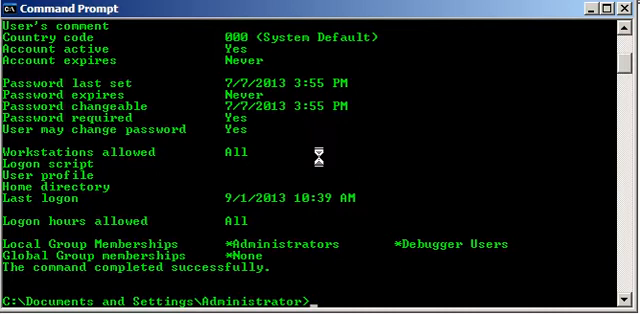
pyautogui.write('net user ')
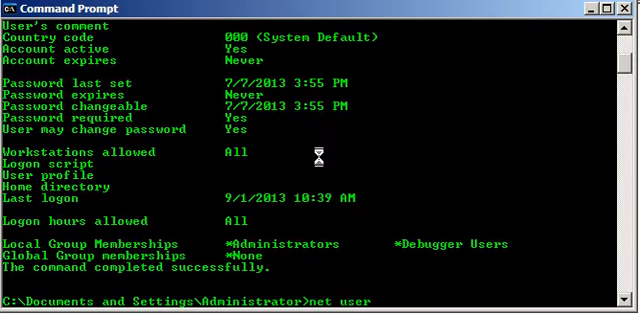
pyautogui.write('gamer')
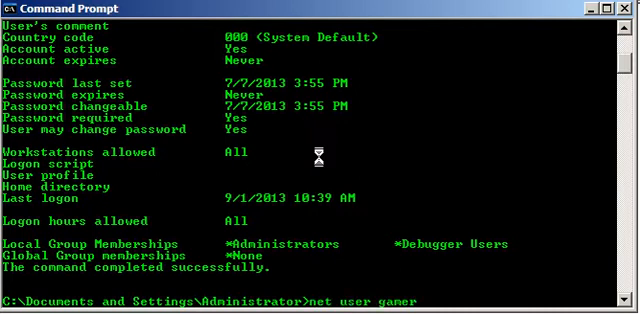
pyautogui.write('1 /')
pyautogui.write('add')
# Step: Create the gamer1 account with 'net user gamer1 /add'
pyautogui.press('Return')
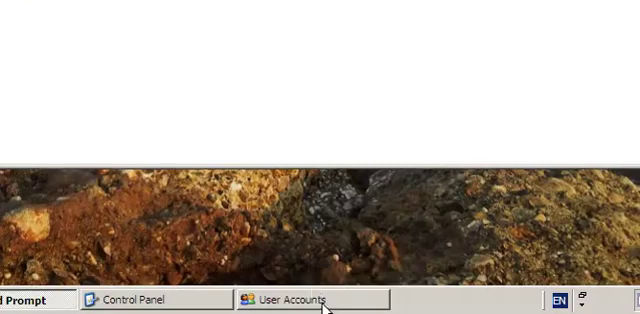
# Step: Launch User Accounts from Control Panel, then close it to return to Command Prompt
pyautogui.click(321, 304)
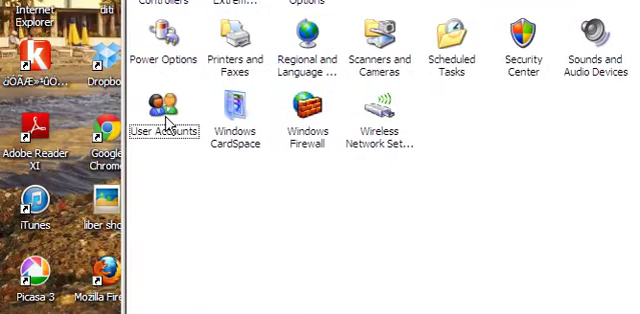
pyautogui.click(166, 121)
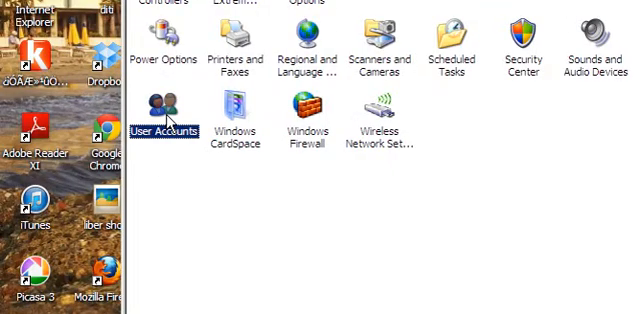
pyautogui.doubleClick(166, 121)
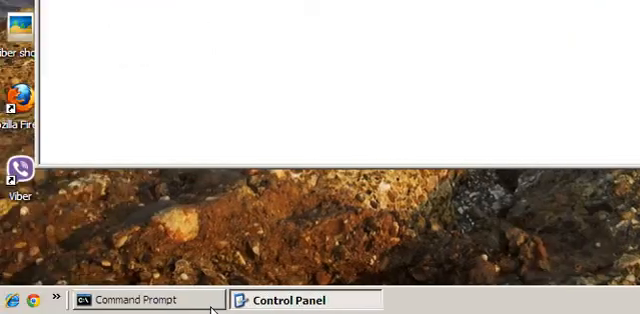
pyautogui.click(200, 307)
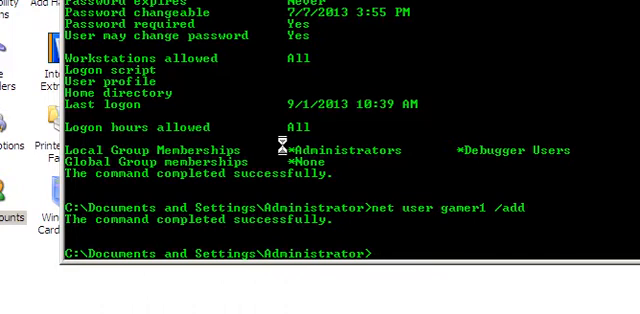
pyautogui.write('net user ')
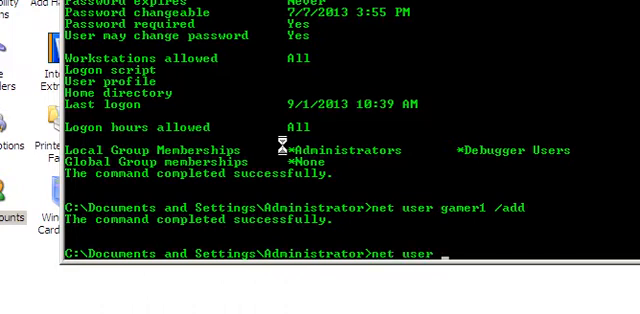
pyautogui.write('gamer1')
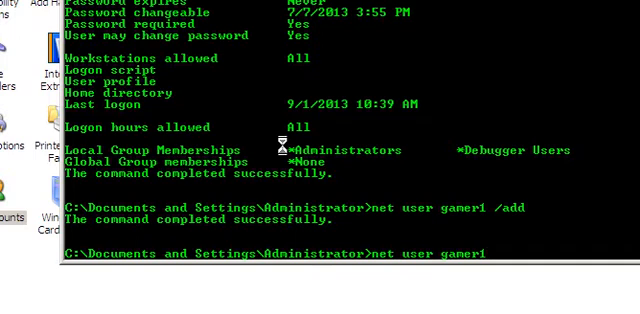
pyautogui.write(' *')
# Step: Set a password for gamer1 with 'net user gamer1 *', entering and confirming it
pyautogui.press('Return')
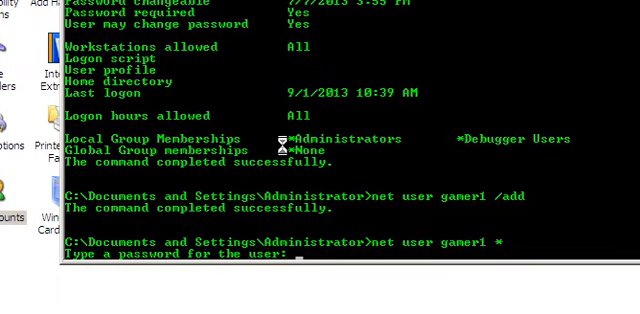
pyautogui.press('Return')
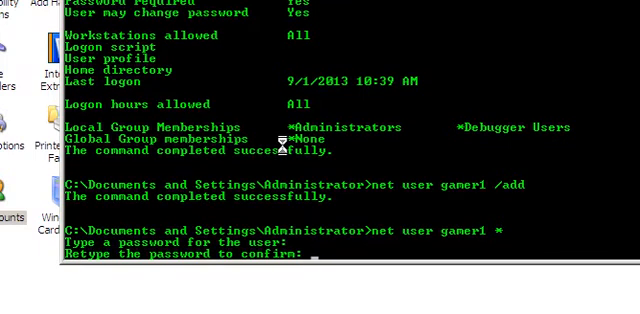
pyautogui.press('Return')
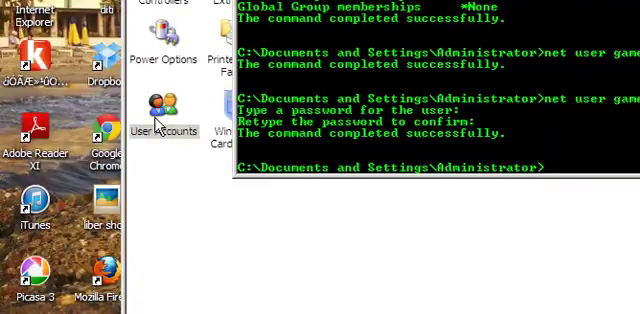
# Step: Check gamer1 in User Accounts, then bring Command Prompt back to the front
pyautogui.click(156, 122)
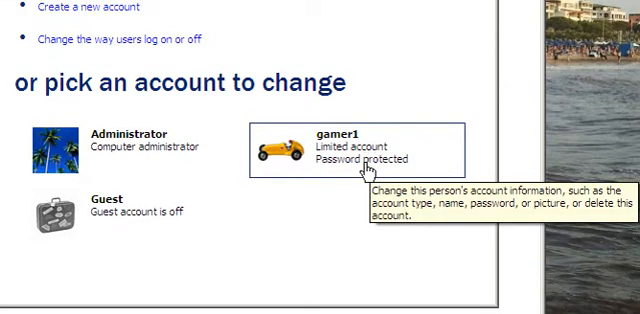
pyautogui.click(404, 169)
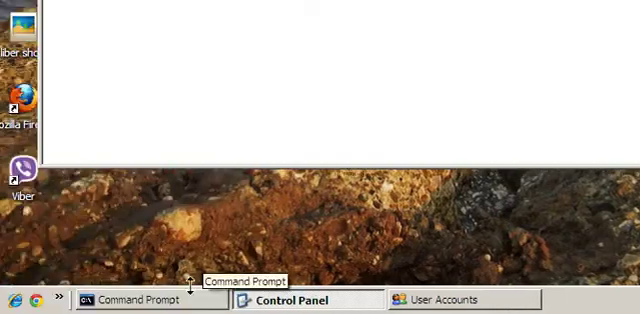
pyautogui.click(13, 292)
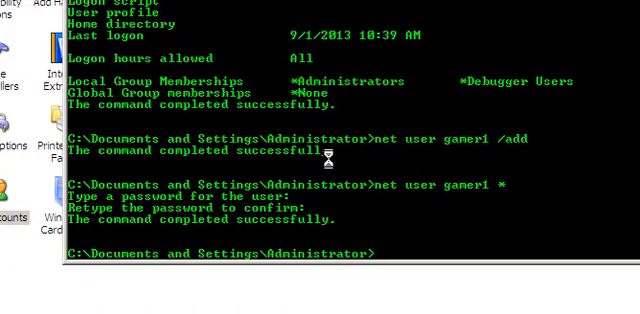
pyautogui.write('net lo')
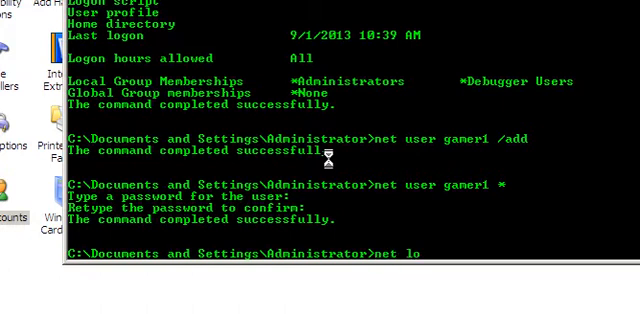
pyautogui.write('cal')
pyautogui.write('grou')
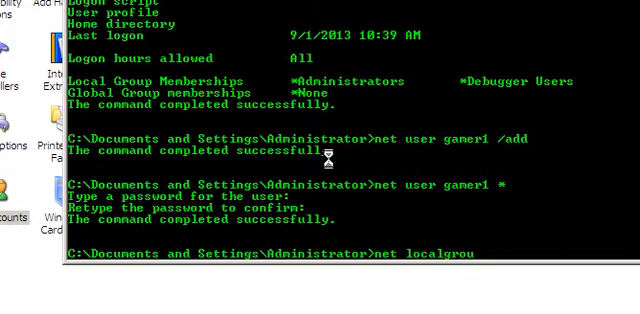
pyautogui.write('p')
pyautogui.write(' admini')
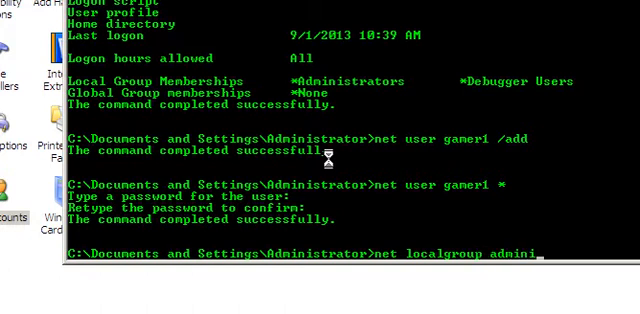
pyautogui.write('stra')
pyautogui.write('tors g')
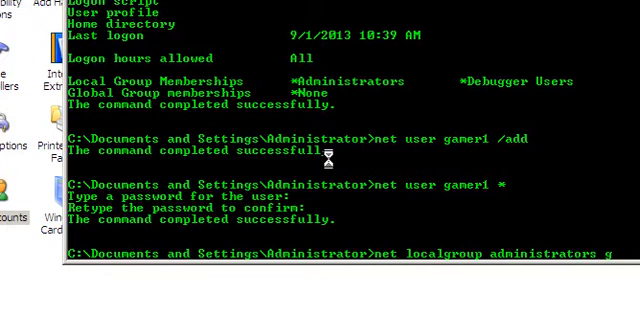
pyautogui.write('amer')
pyautogui.write('1 /add')
# Step: Add gamer1 to the administrators group with 'net localgroup', then reopen User Accounts
pyautogui.press('Return')
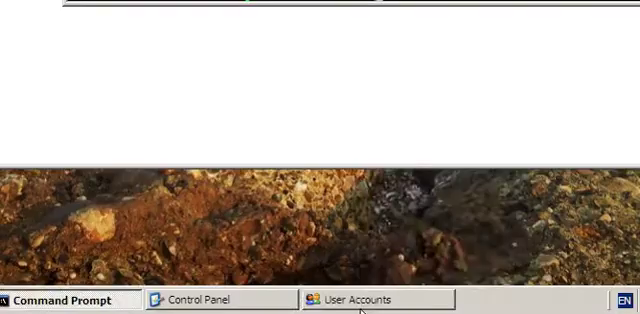
pyautogui.rightClick(362, 302)
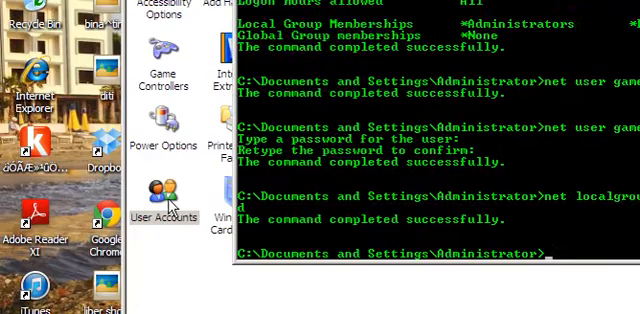
pyautogui.click(170, 205)
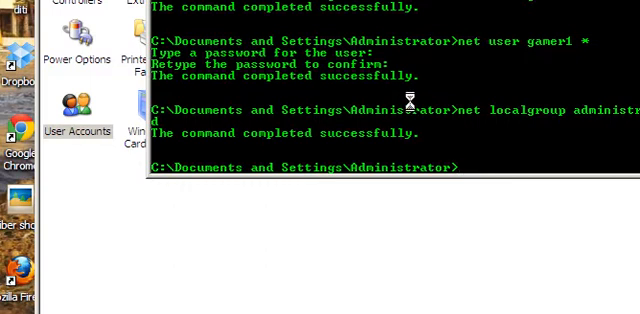
pyautogui.write('net')
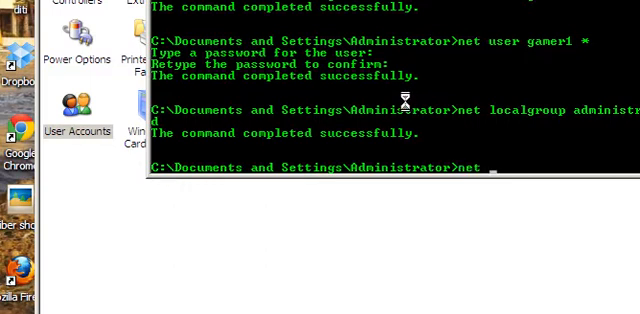
pyautogui.write('stat')
# Step: Run netstat to list the active TCP connections
pyautogui.press('Return')
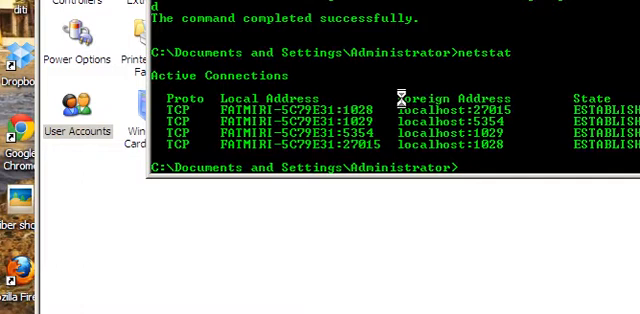
pyautogui.write('s')
pyautogui.write('hutdown')
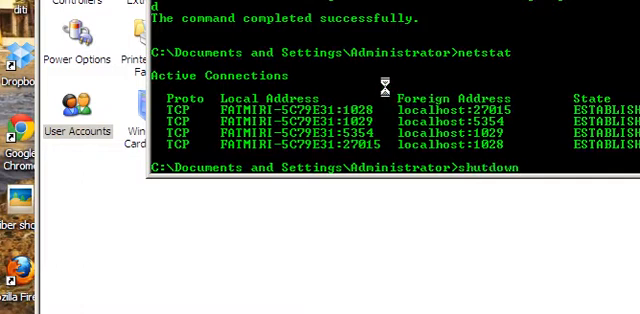
pyautogui.write(' -i')
# Step: Launch the Remote Shutdown Dialog with 'shutdown -i', try Add, enter a comment, then cancel
pyautogui.press('Return')
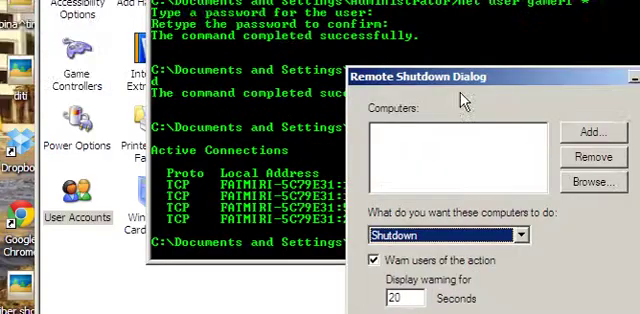
pyautogui.click(593, 46)
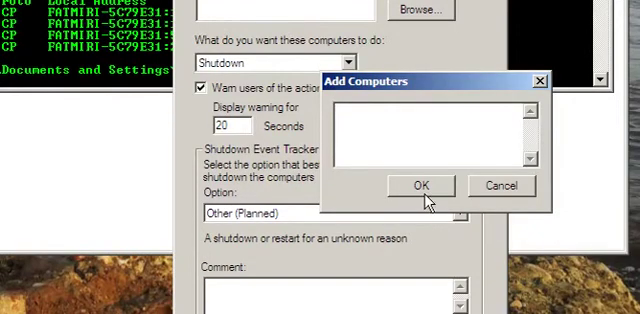
pyautogui.click(421, 271)
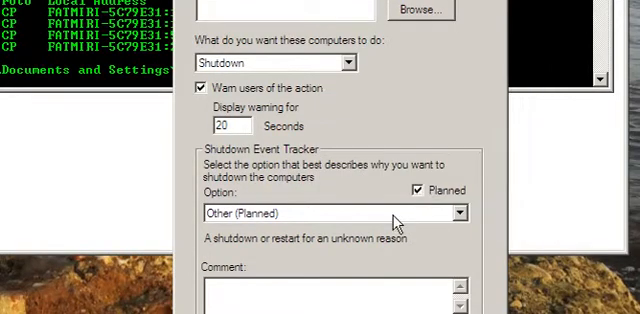
pyautogui.click(343, 207)
pyautogui.write('asd')
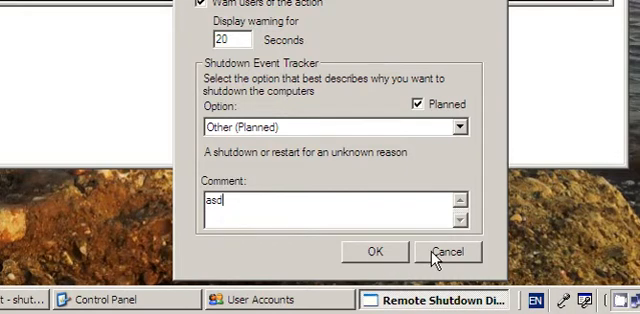
pyautogui.click(433, 257)
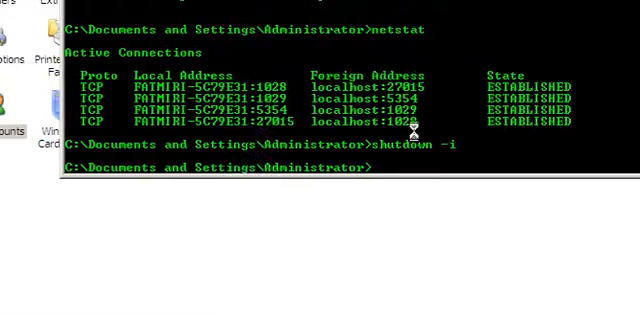